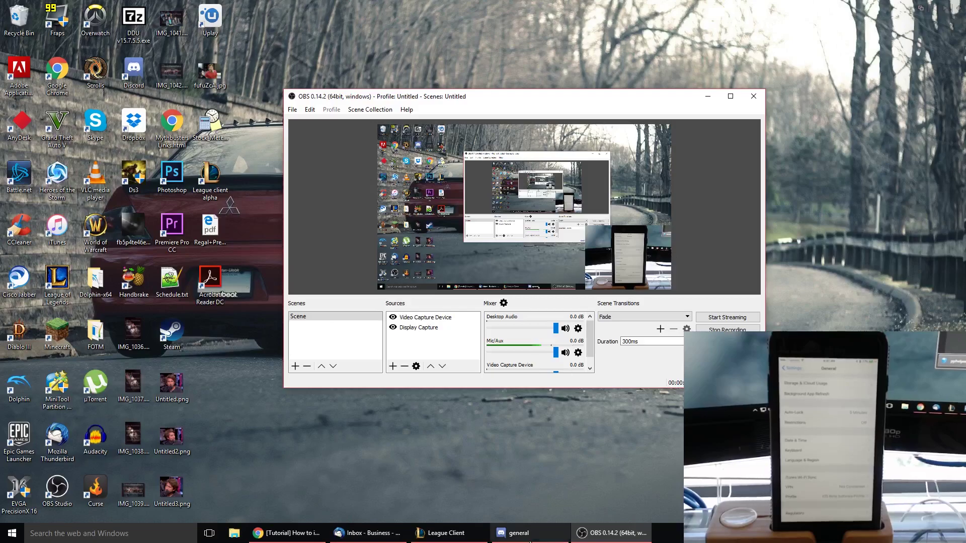
- Install PP助手 5.0 from the installer and let it run to completion
left_click(575, 469)
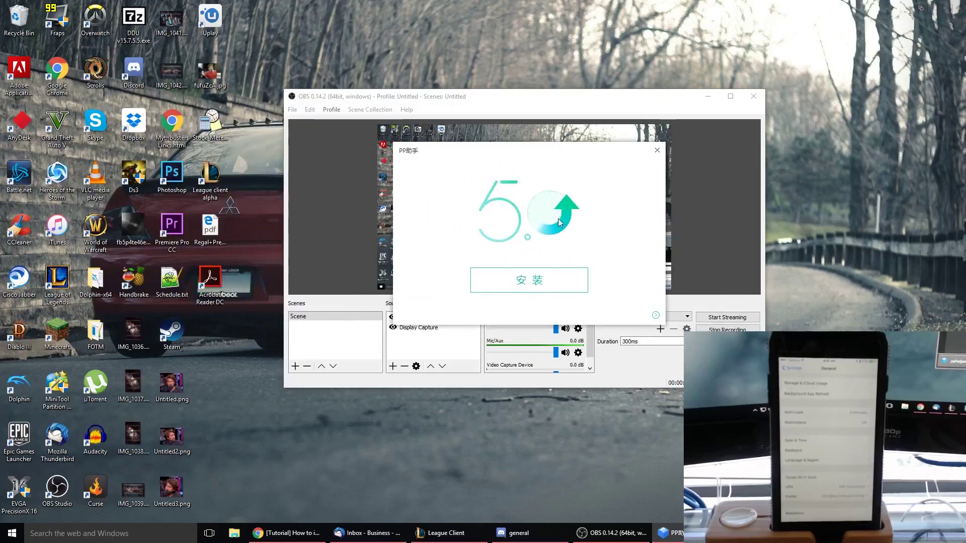
left_click(554, 291)
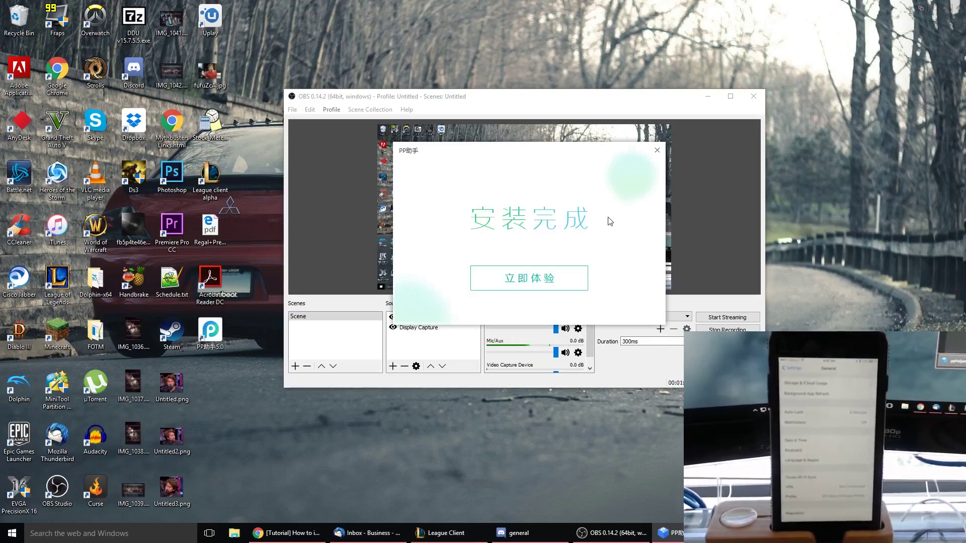
- Launch PP助手 and allow its connection module and the app through the firewall, including private networks
left_click(530, 290)
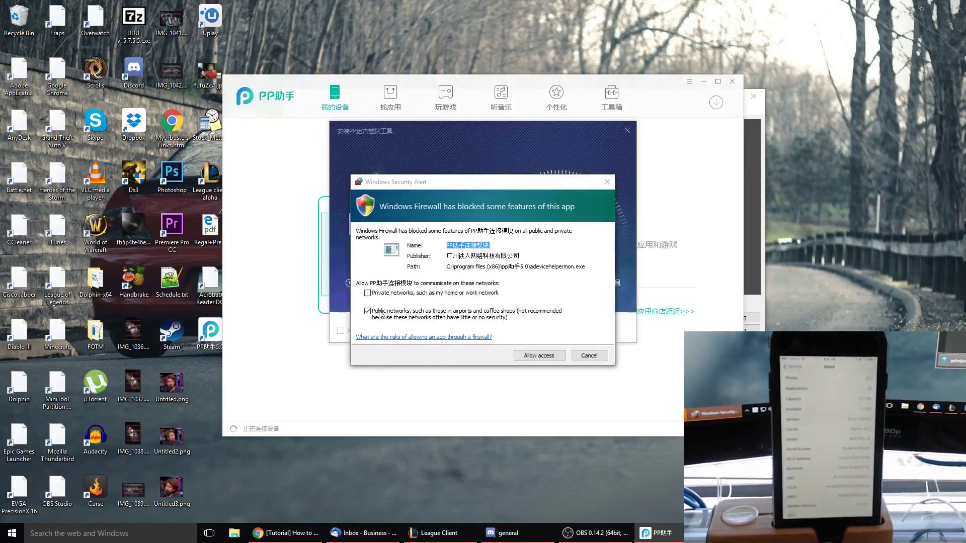
left_click(368, 293)
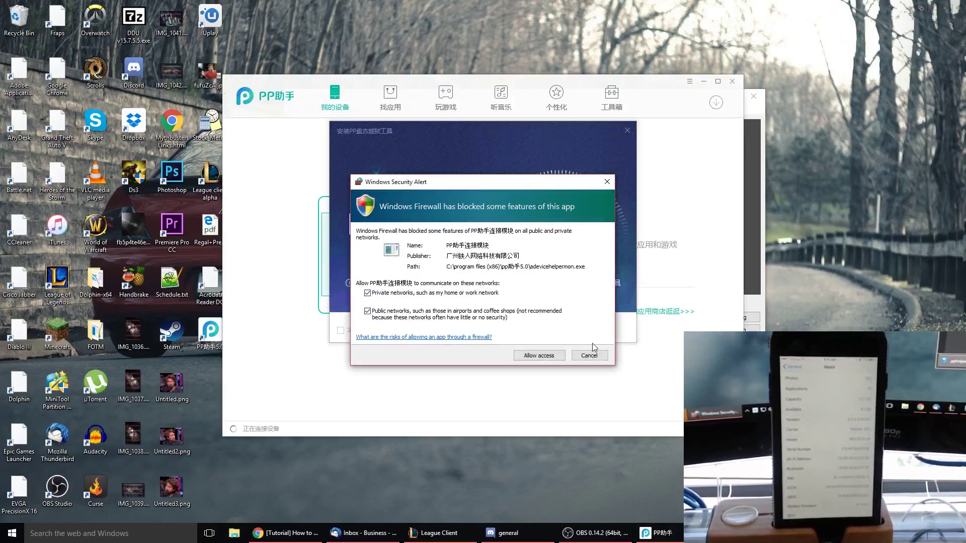
left_click(541, 357)
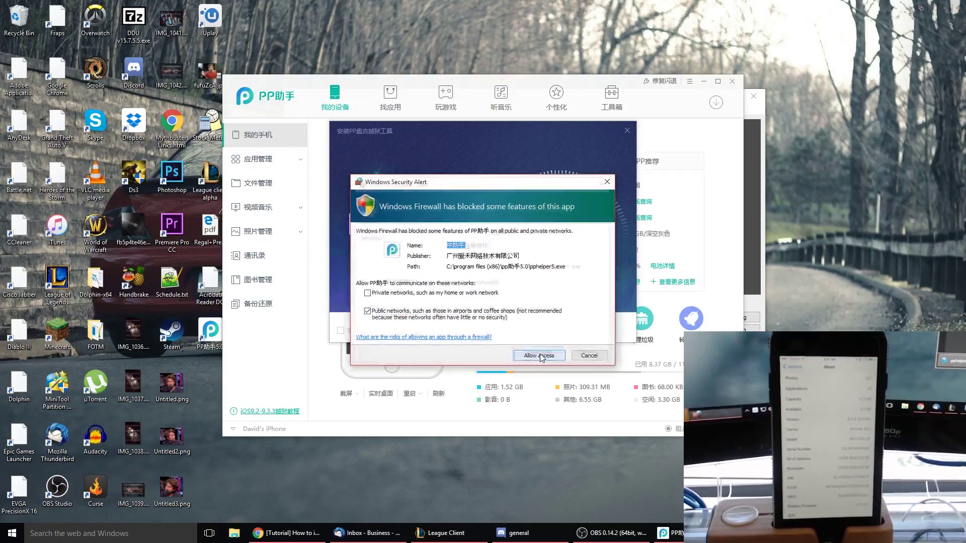
left_click(541, 357)
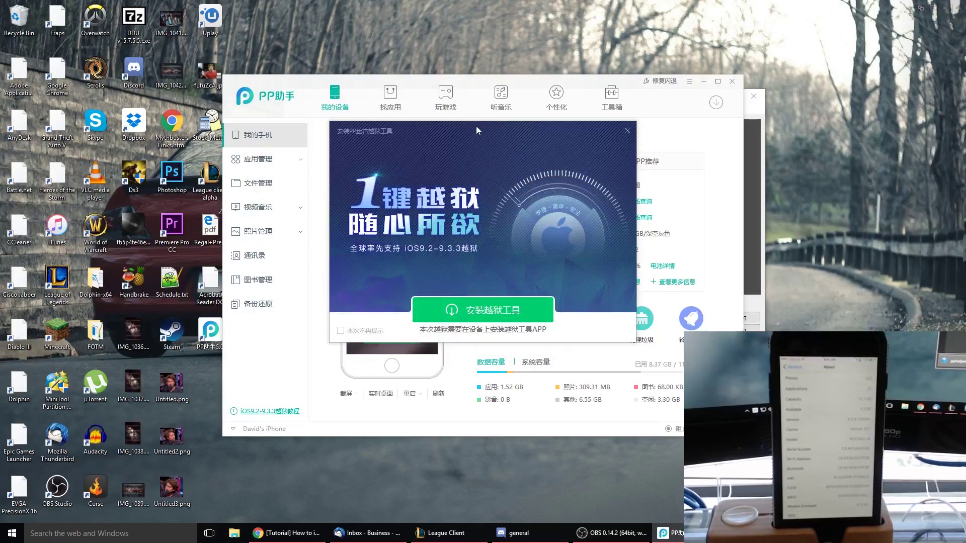
- Check the iPhone's device details, then start installing the iOS 9.2–9.3.3 jailbreak tool
mouse_move(476, 126)
left_mouse_down()
mouse_move(515, 151)
mouse_move(600, 298)
mouse_move(803, 95)
left_mouse_up()
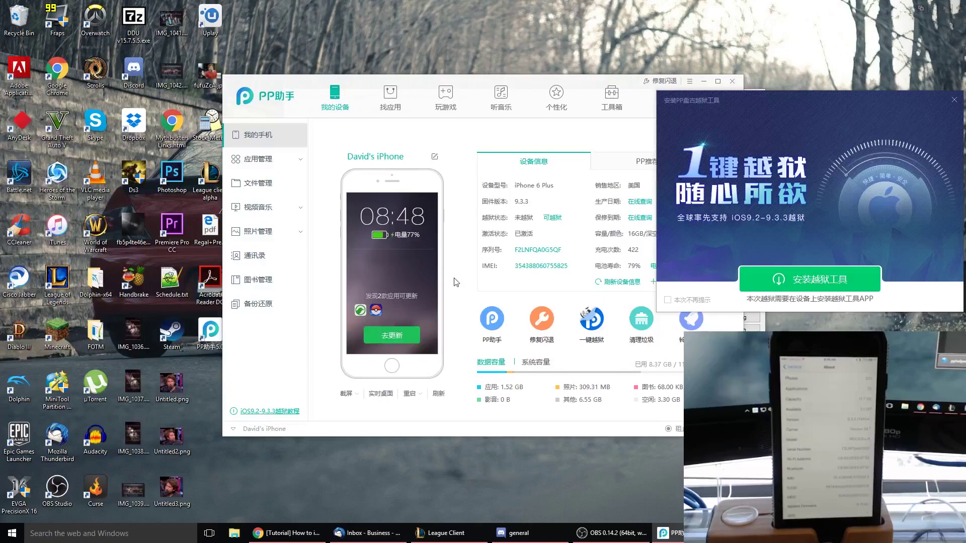
mouse_move(807, 98)
left_mouse_down()
mouse_move(505, 143)
mouse_move(521, 135)
left_mouse_up()
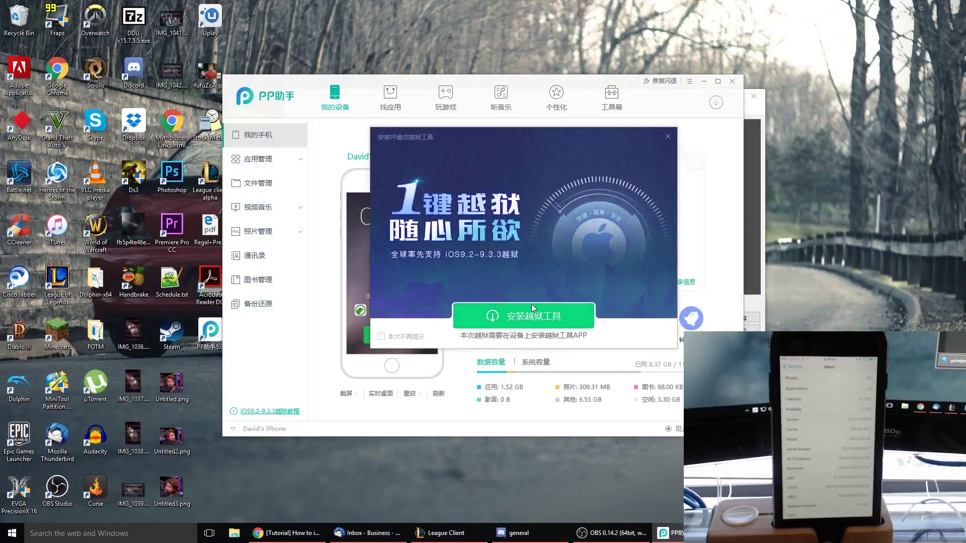
left_click(526, 315)
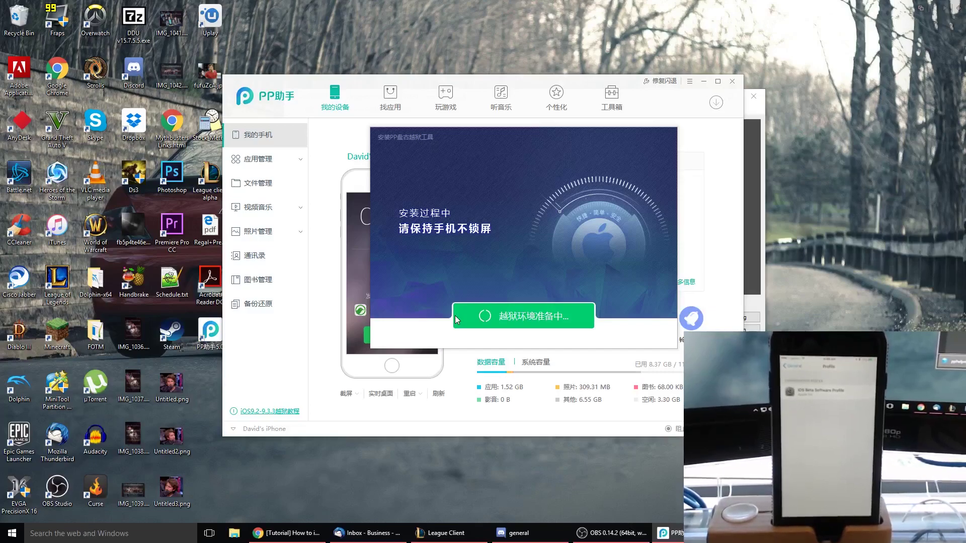
- Enter the displayed verification code and confirm so the jailbreak tool finishes installing
left_click(512, 193)
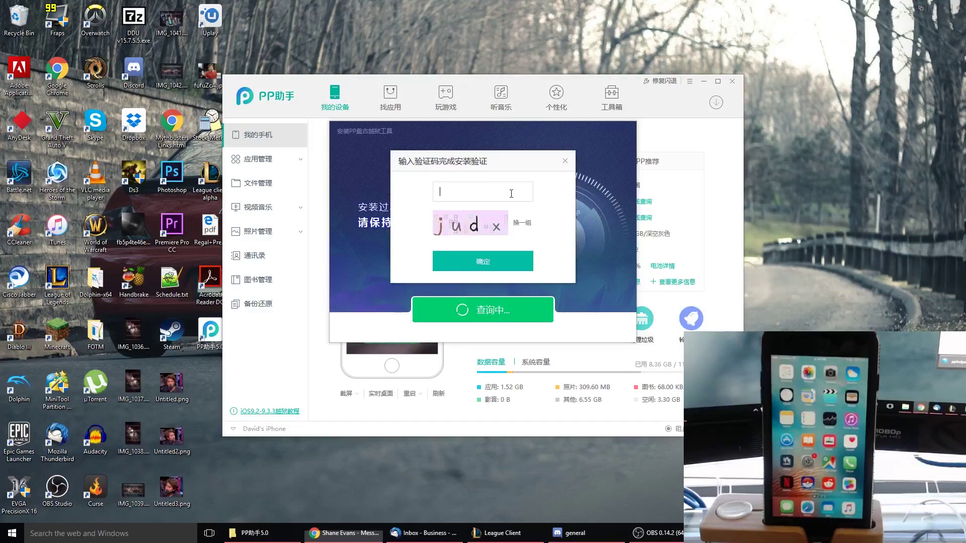
type("Judx")
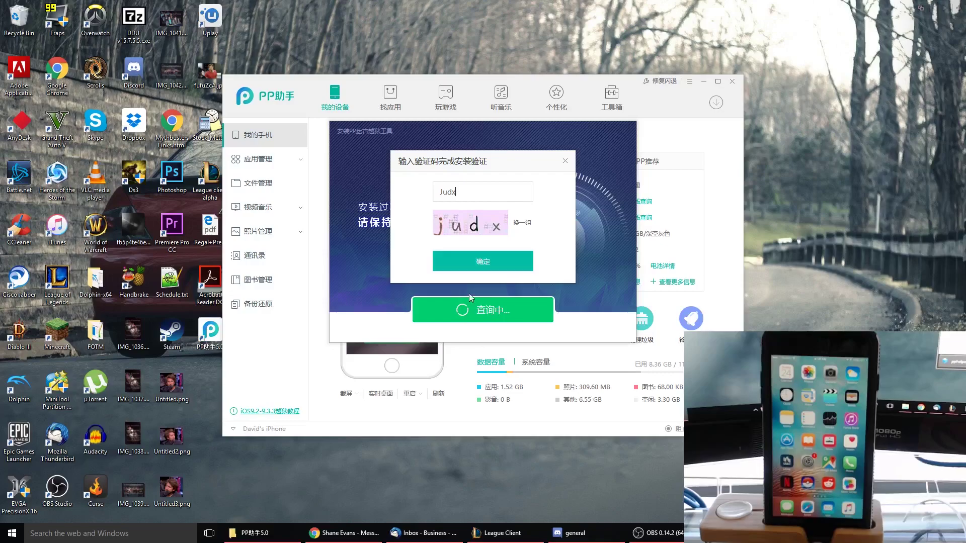
left_click(483, 266)
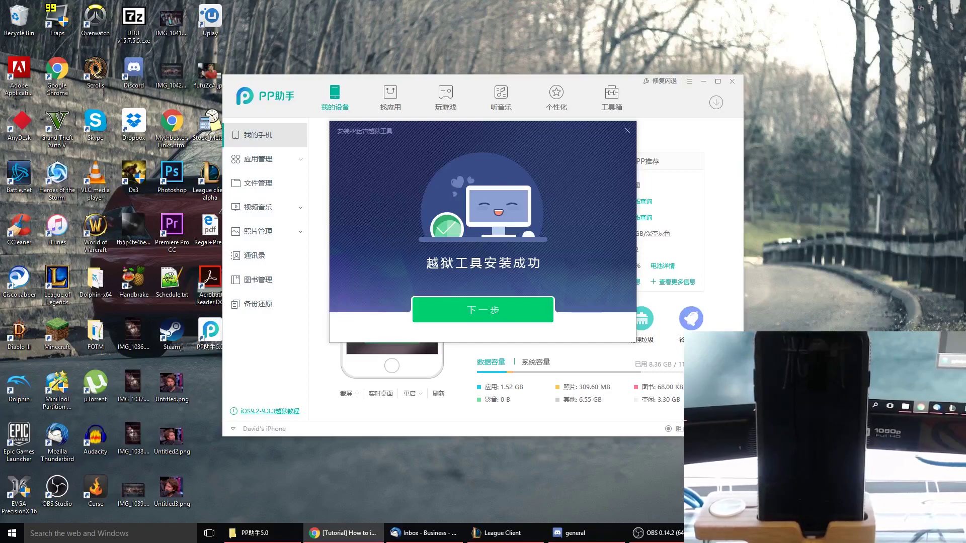
- Continue from the 越狱工具安装成功 message to the 应用信任教程 guide
left_click(549, 312)
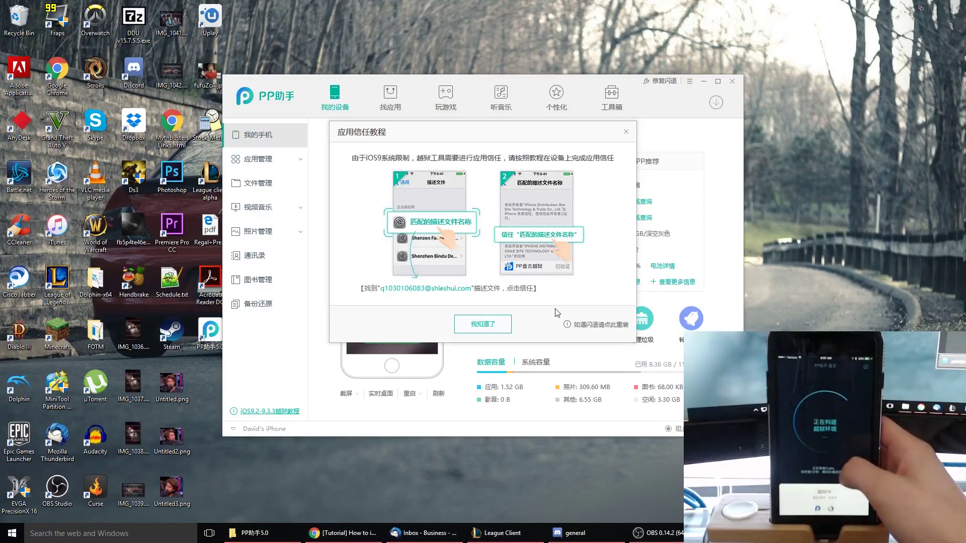